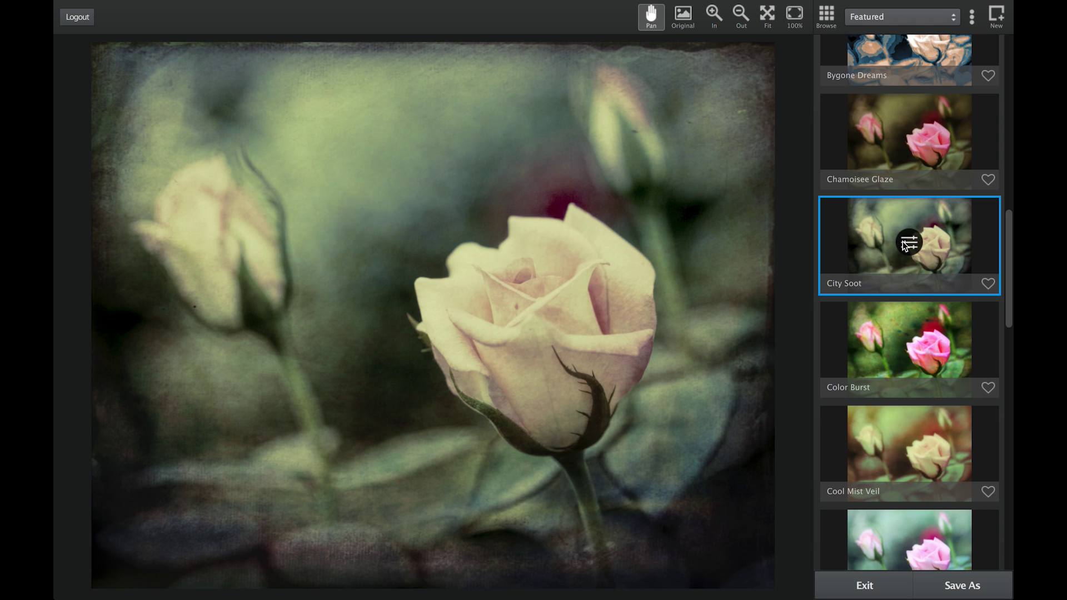
Step: Preview several Featured presets on the rose photo, then return to Dingy Cream
key(Down)
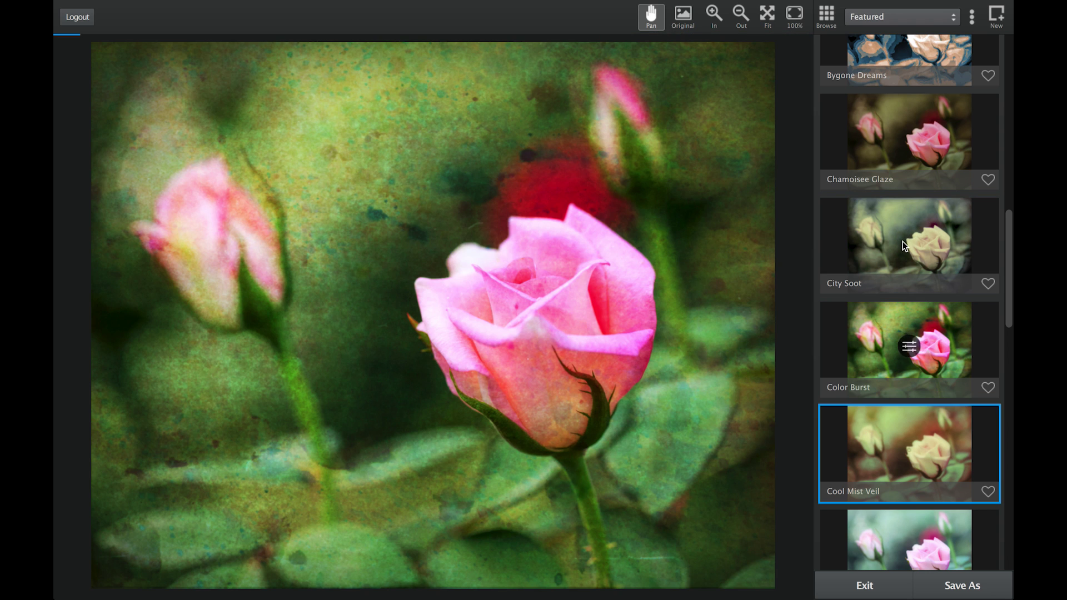
key(Down)
key(Down)
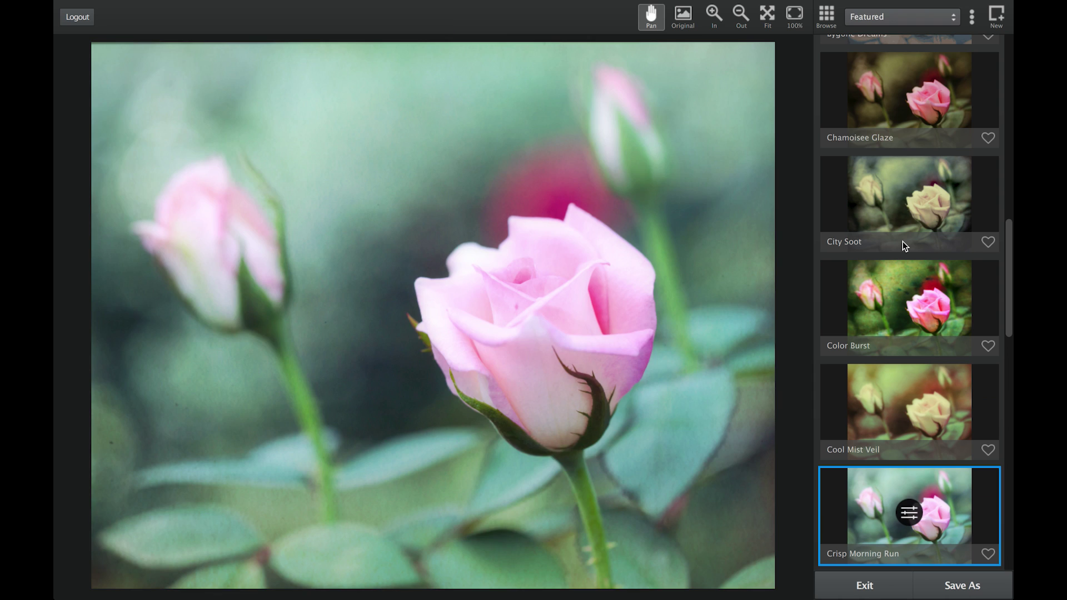
key(Down)
key(Down)
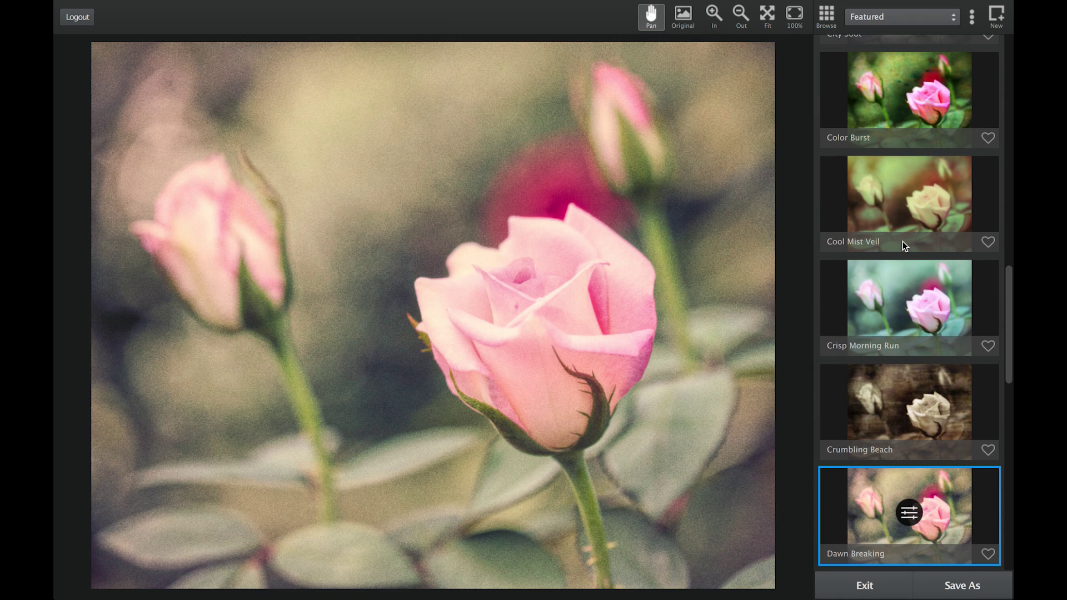
key(Down)
key(Down)
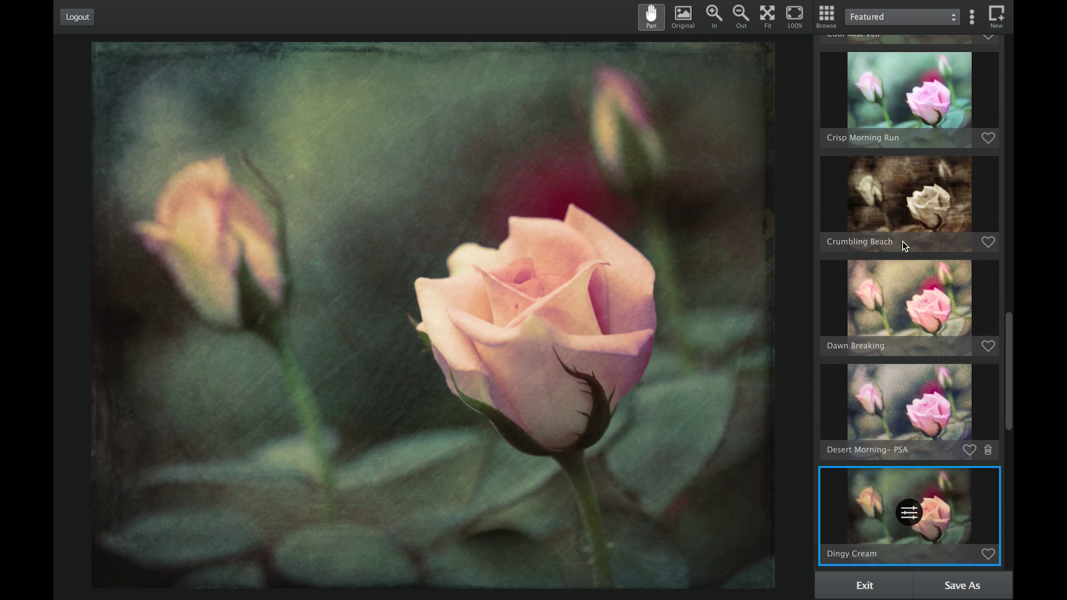
key(Down)
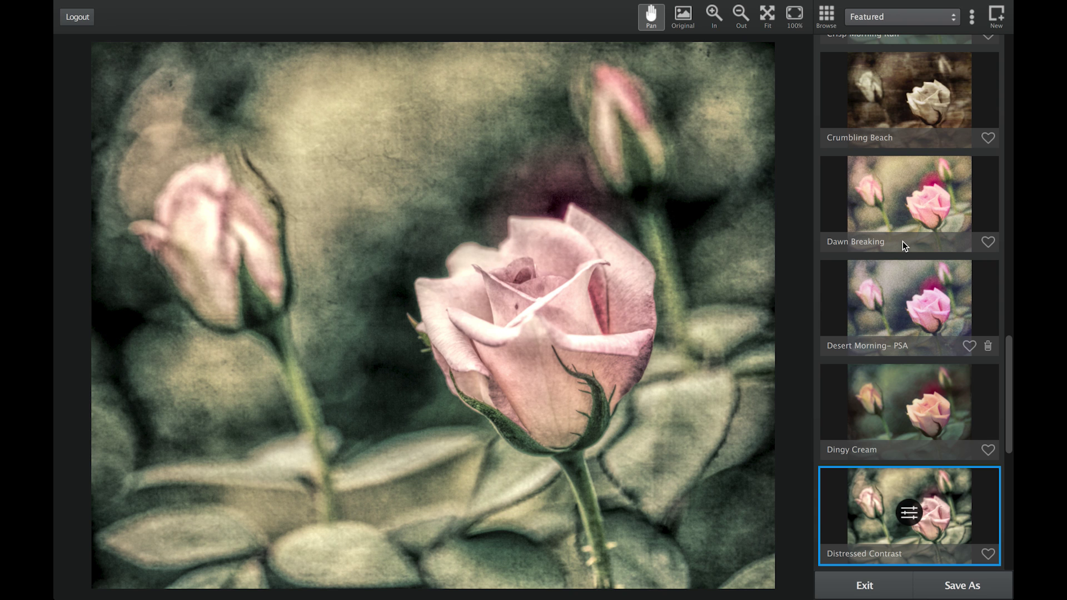
key(Up)
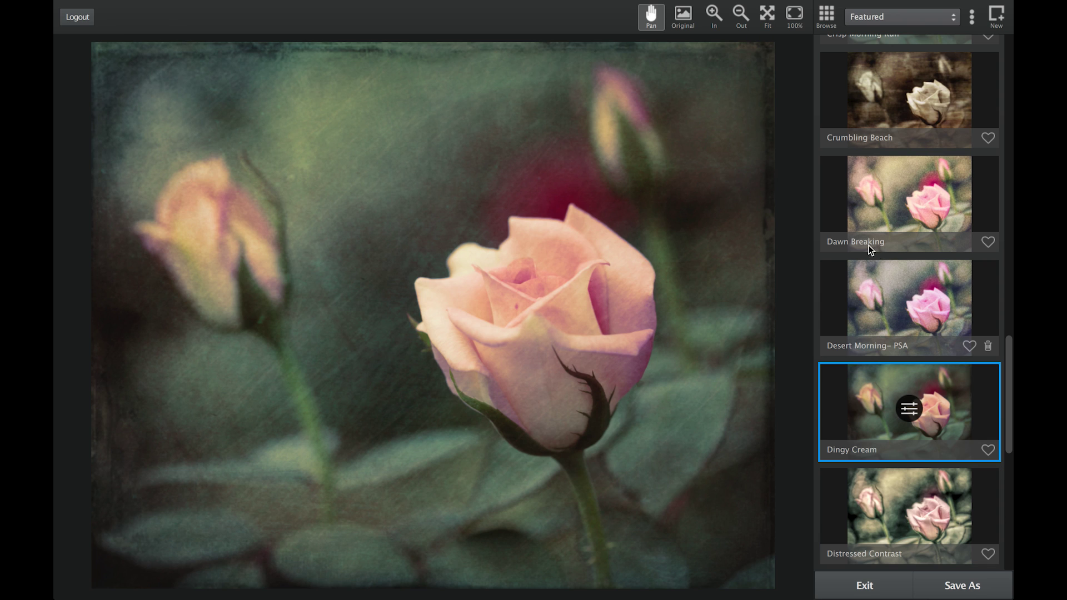
Step: Create a new blank effect and reset it, confirming deletion of all layers
click(997, 17)
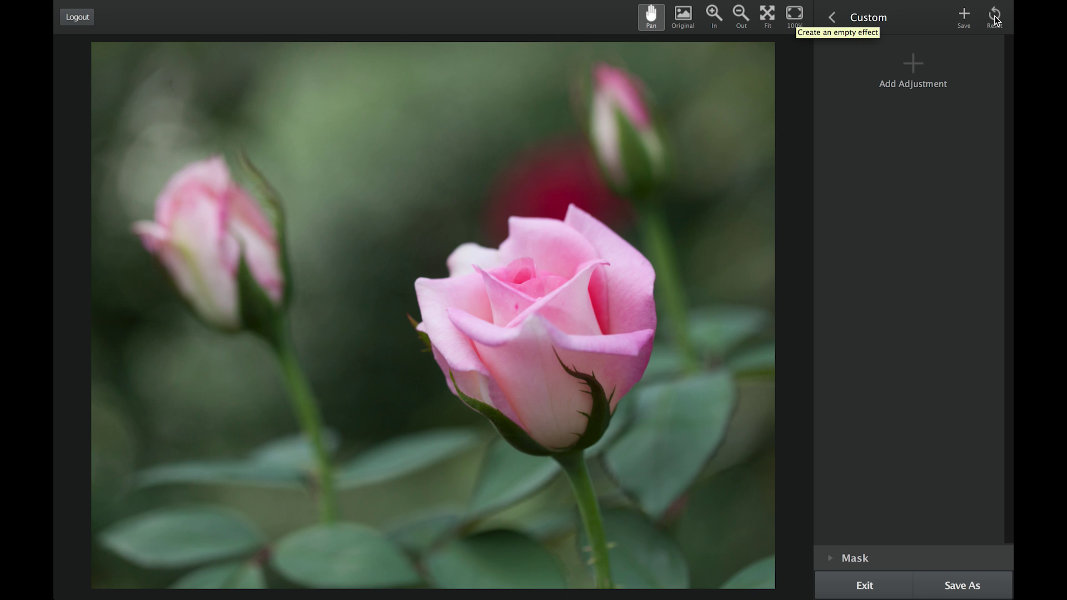
click(995, 17)
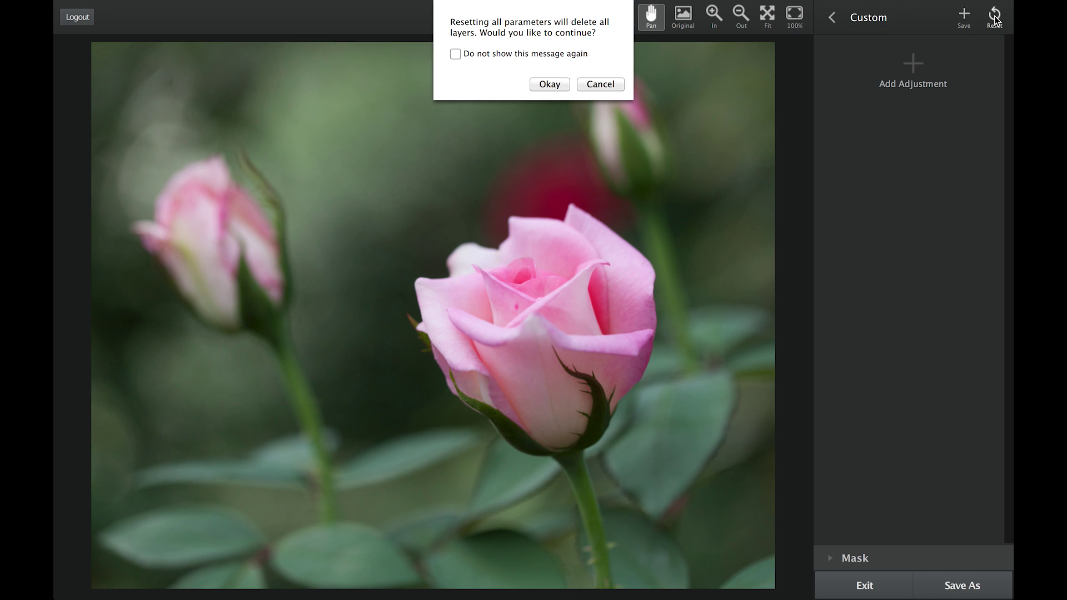
click(550, 84)
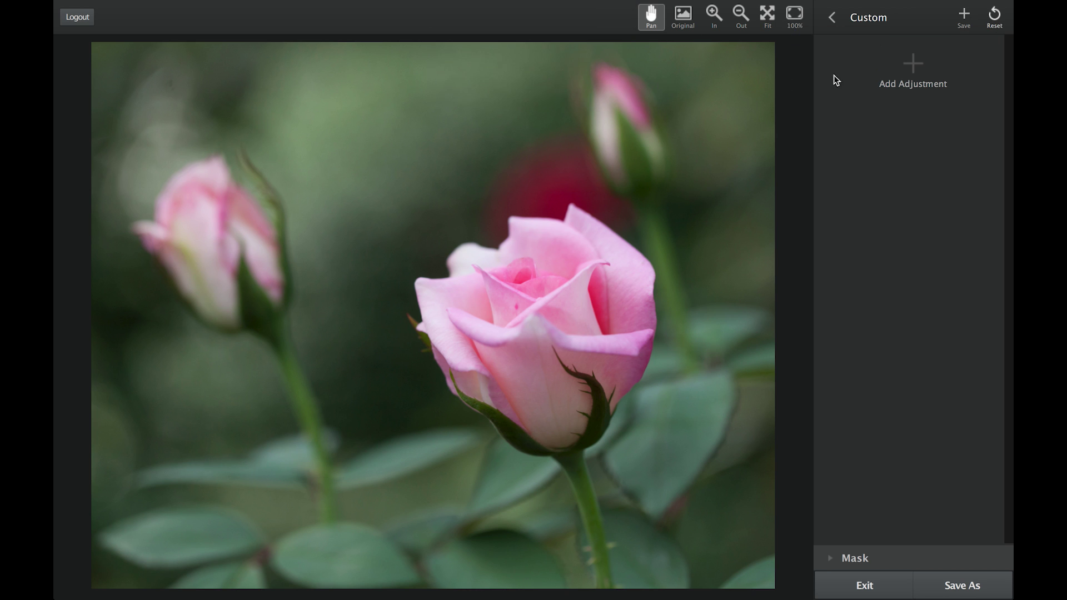
Step: Add a Basic Adjustment layer and drag its sliders to brighten the rose
click(916, 65)
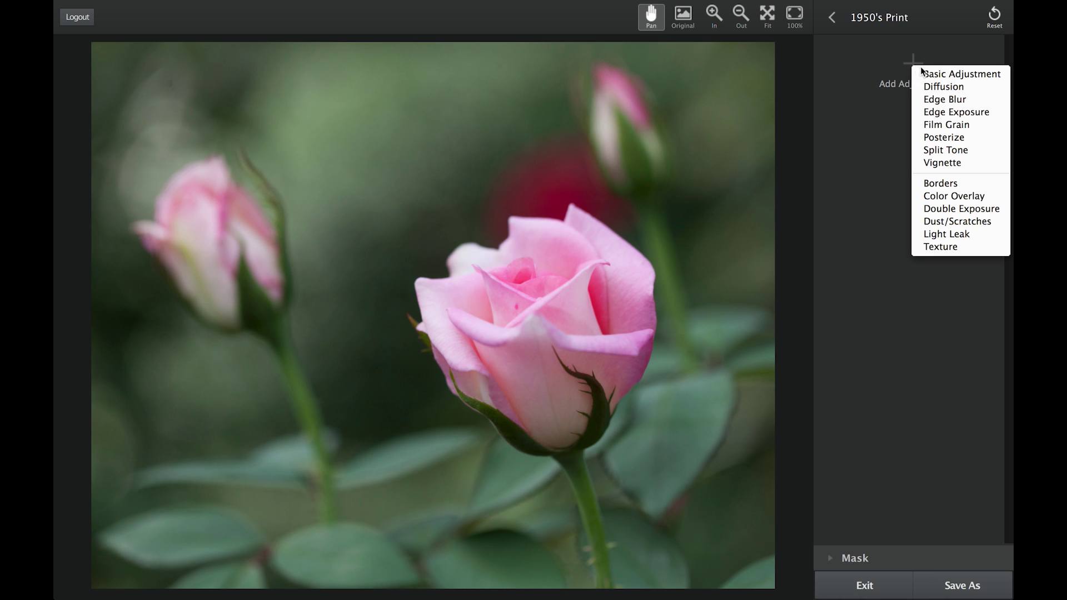
click(934, 73)
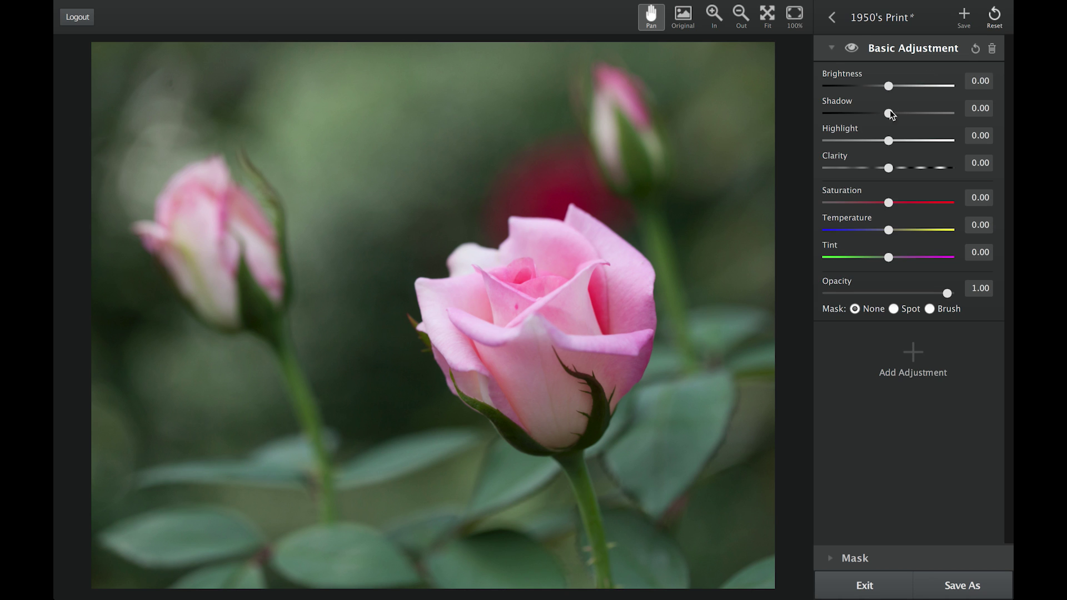
mouse_move(889, 86)
mouse_down()
mouse_move(879, 114)
mouse_move(897, 141)
mouse_move(896, 202)
mouse_up()
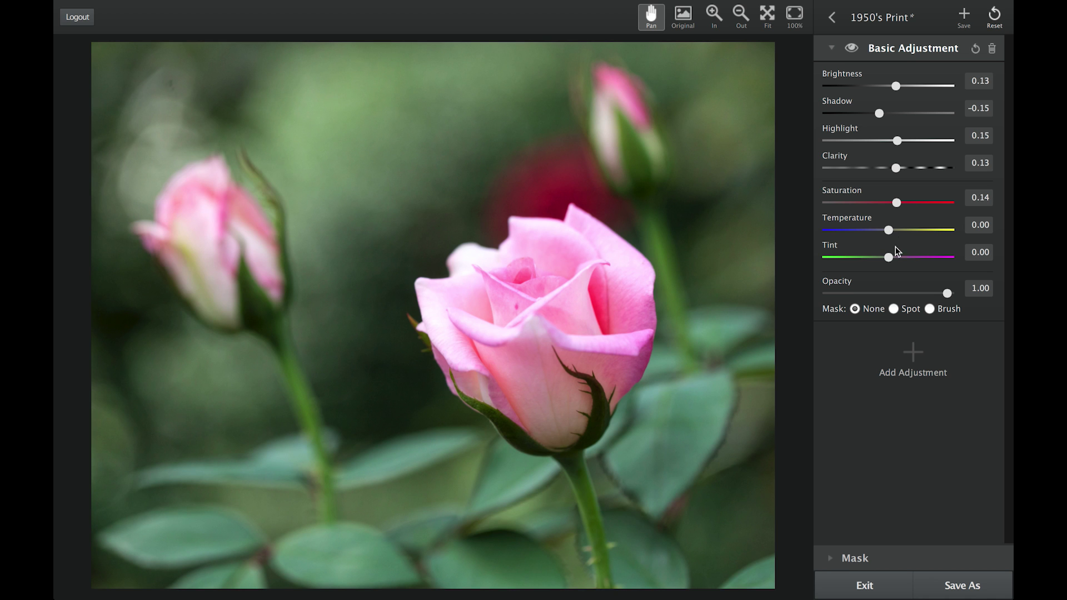
click(912, 352)
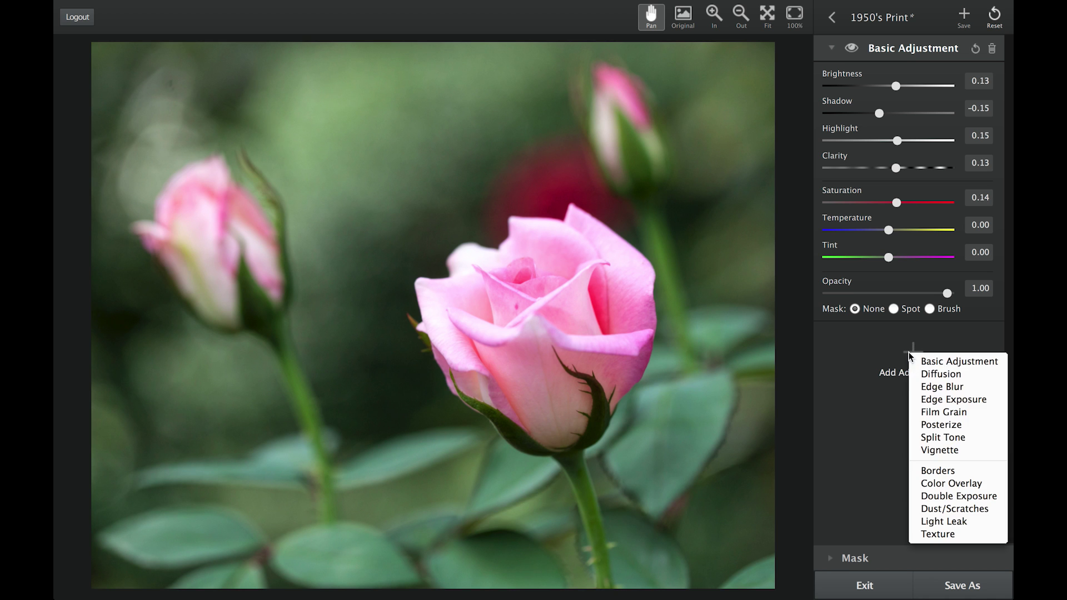
Step: Add a hazy light Texture layer blended in Soft Light at 1.00 opacity
click(933, 534)
click(954, 210)
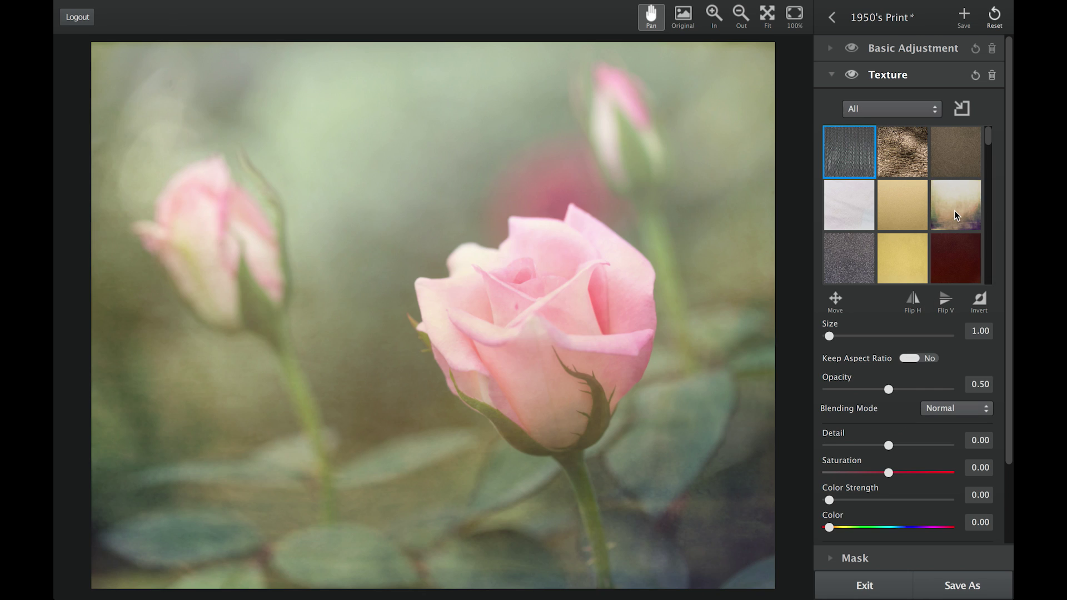
click(946, 407)
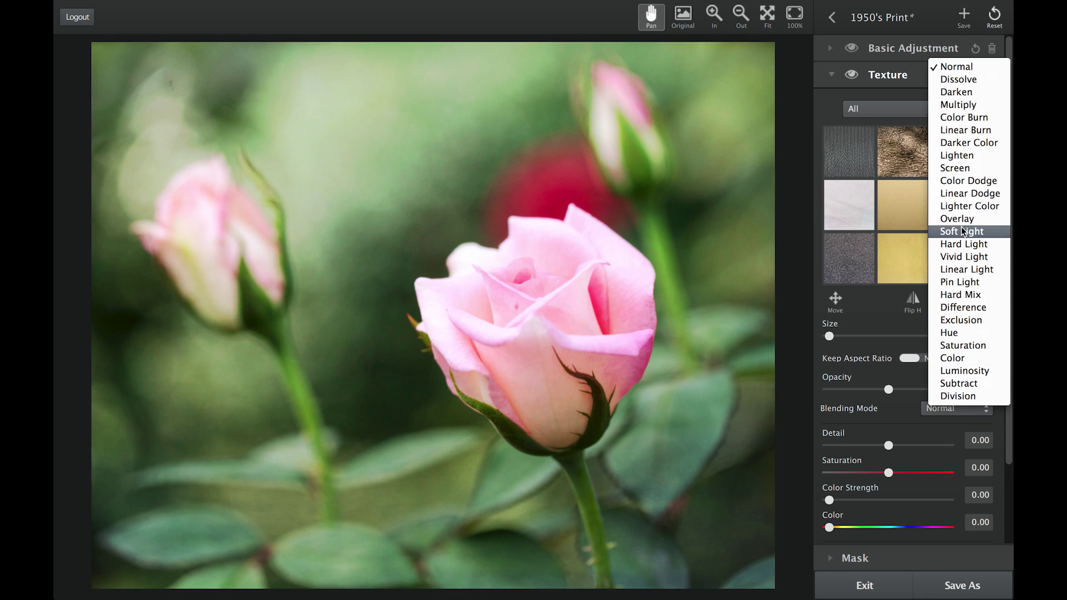
click(962, 231)
drag(889, 390, 950, 389)
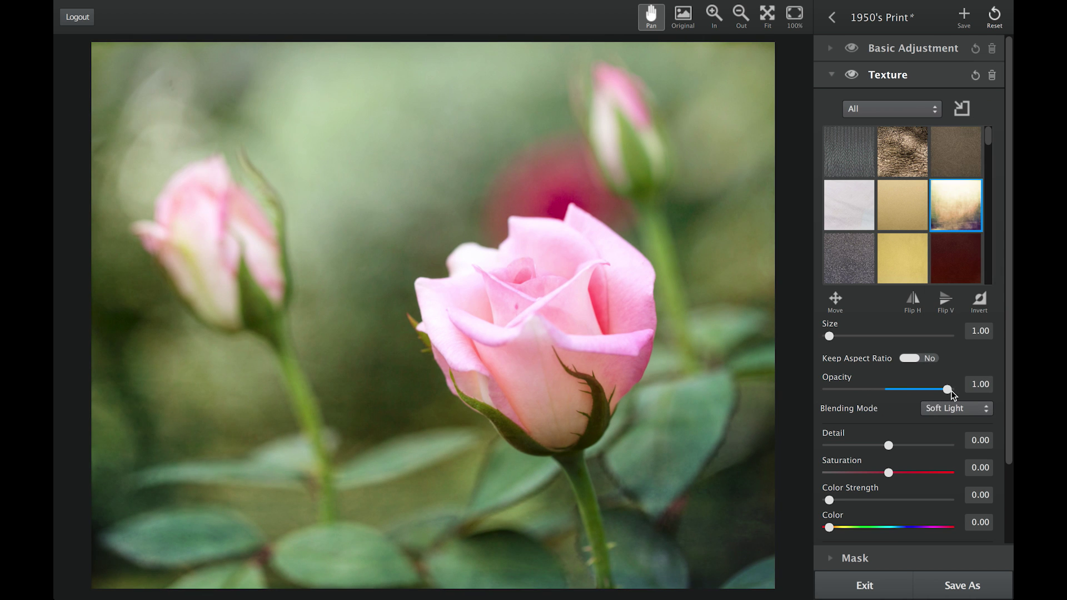
click(833, 77)
Step: Add the warm red Light Leak layer and raise its opacity to 0.92
click(913, 117)
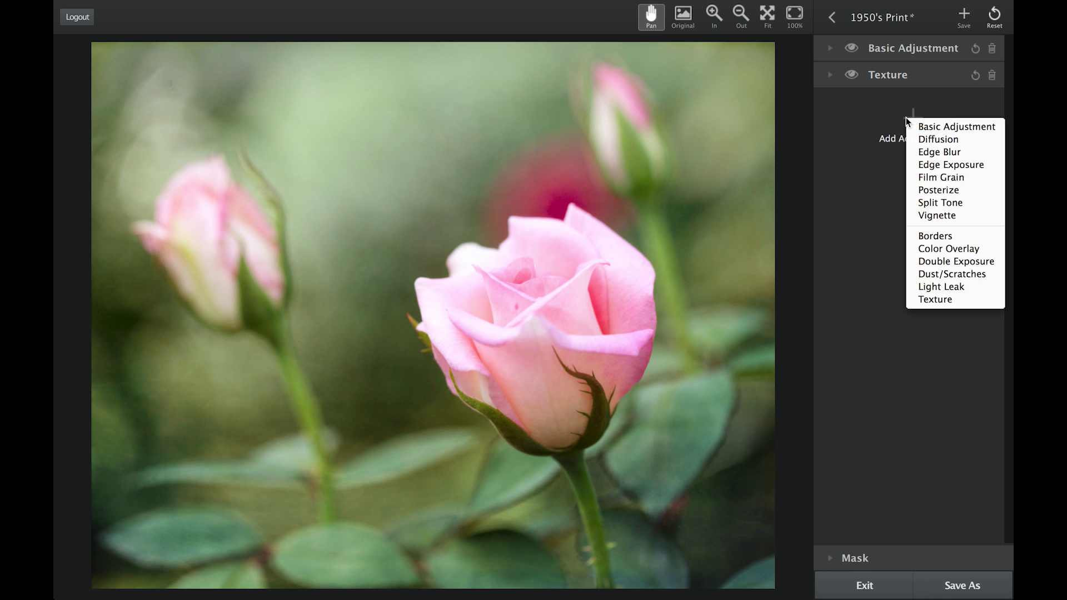
click(953, 287)
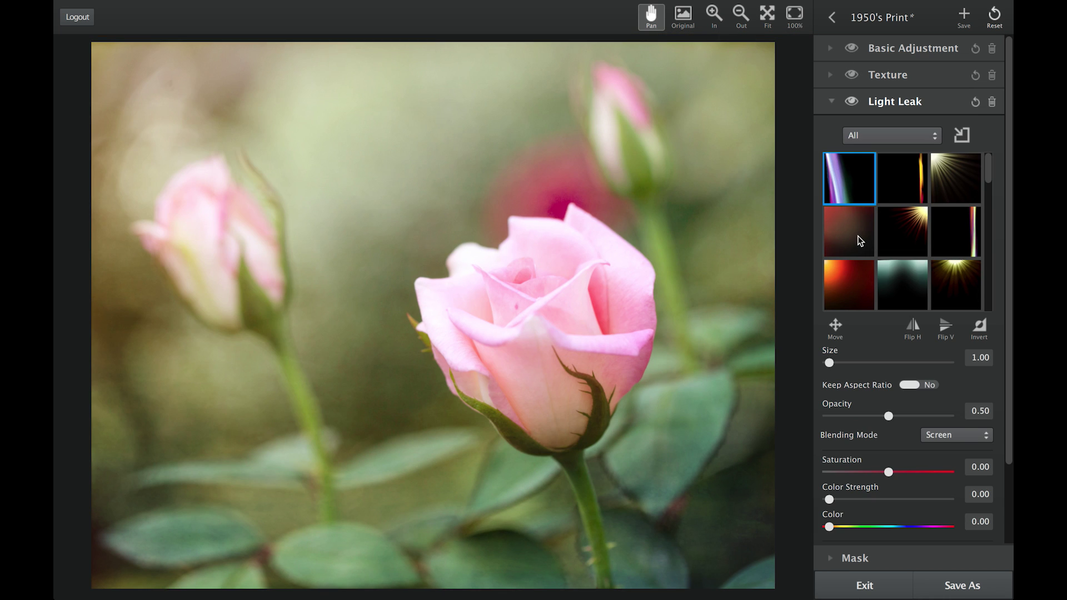
click(861, 240)
click(849, 283)
drag(889, 416, 938, 415)
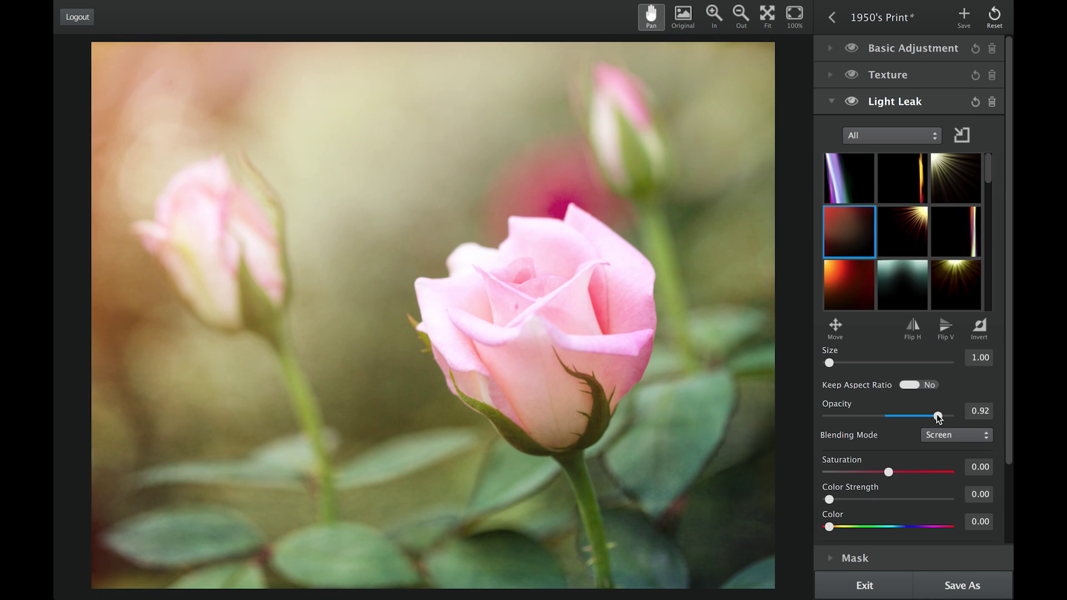